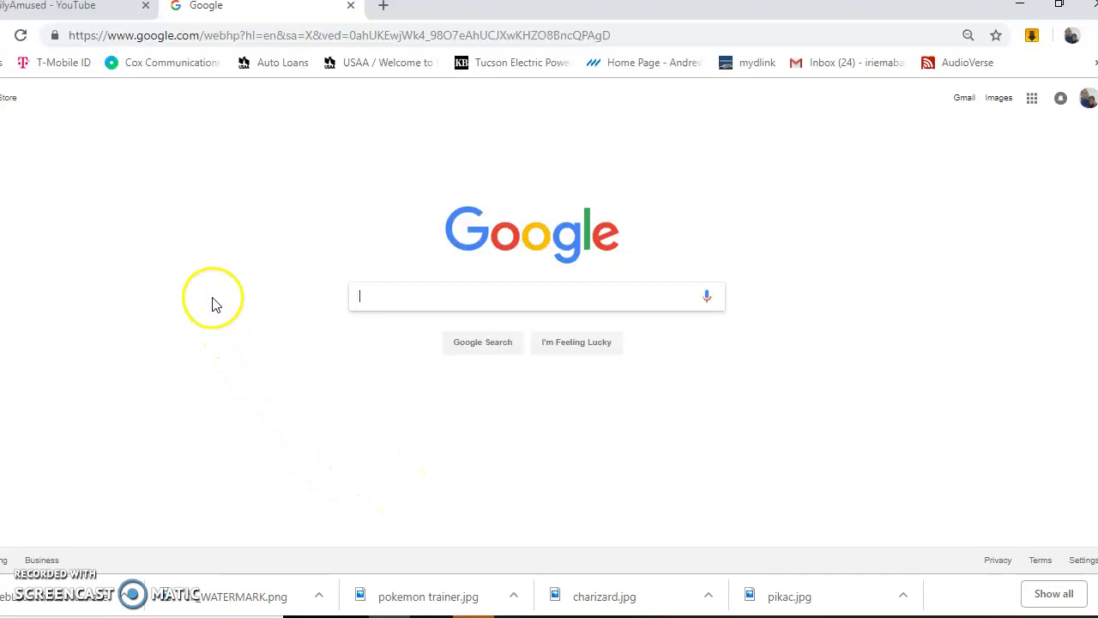
Step: Search Google for "subscribe png" and show the image results
click(468, 294)
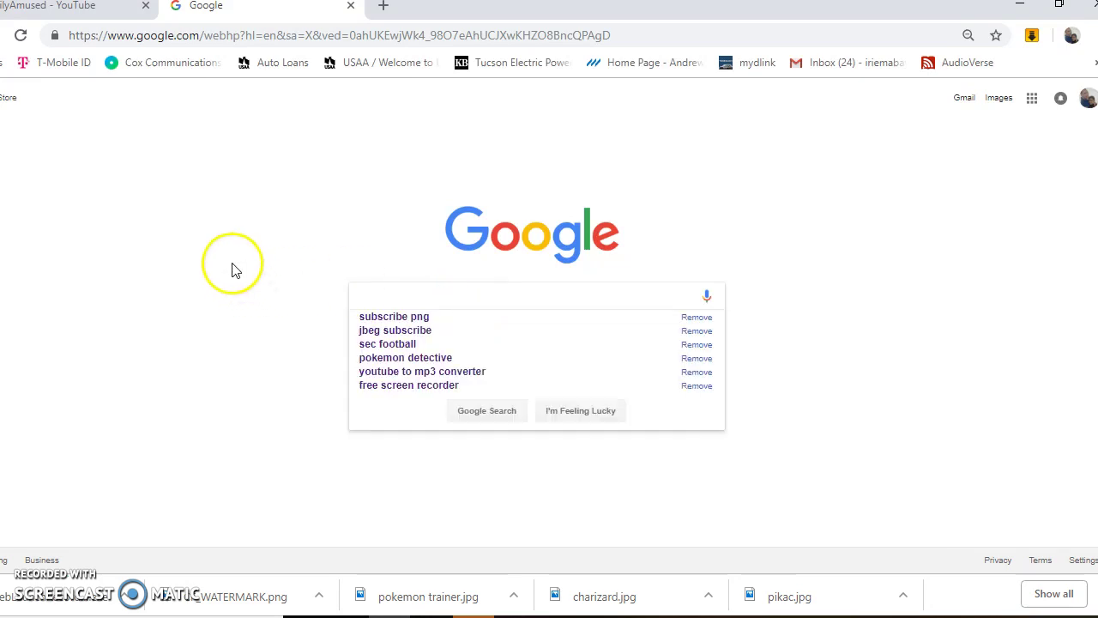
text(subs)
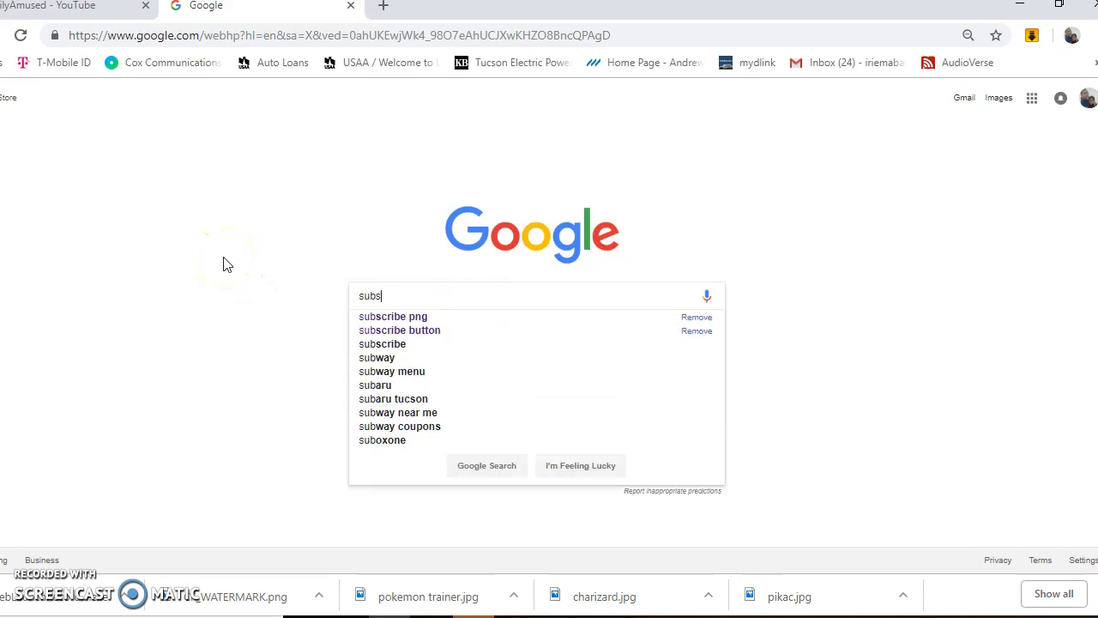
text(cribe png)
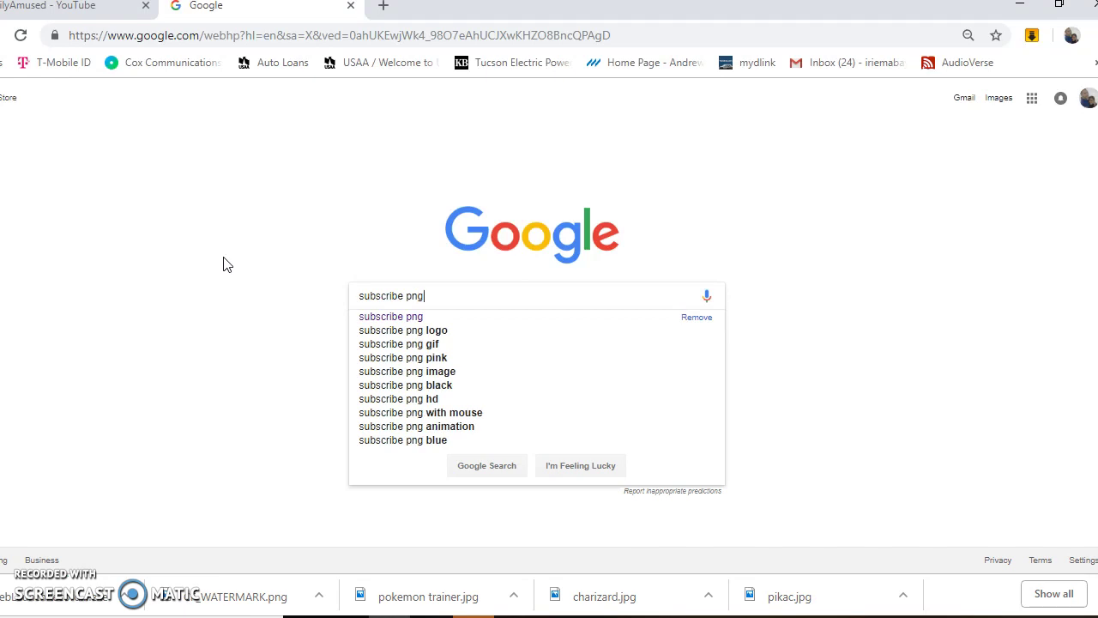
key(Return)
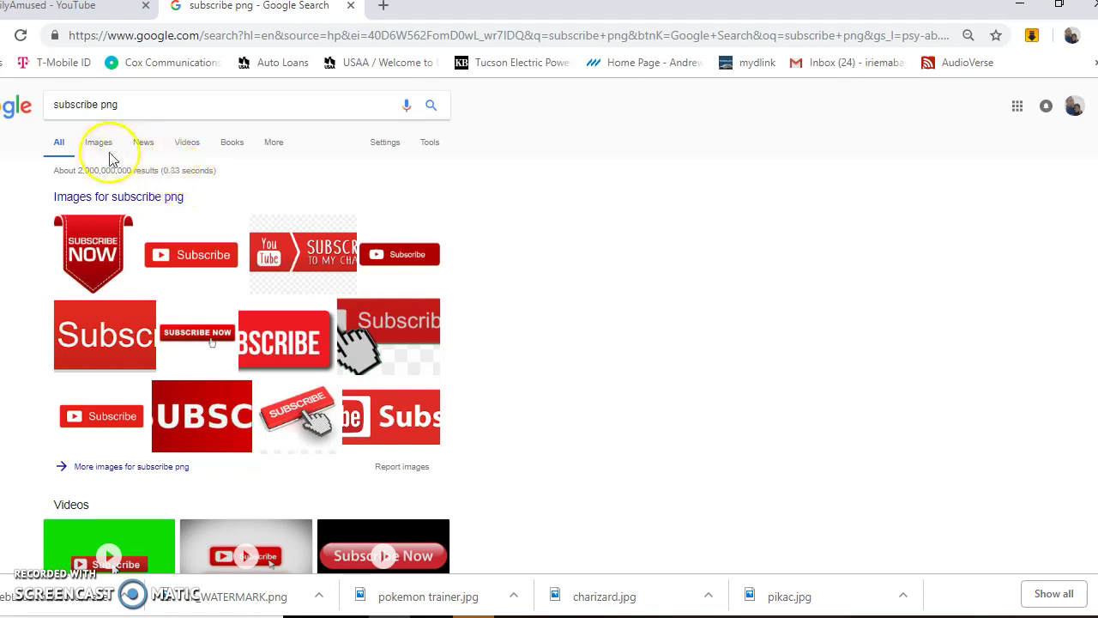
click(100, 142)
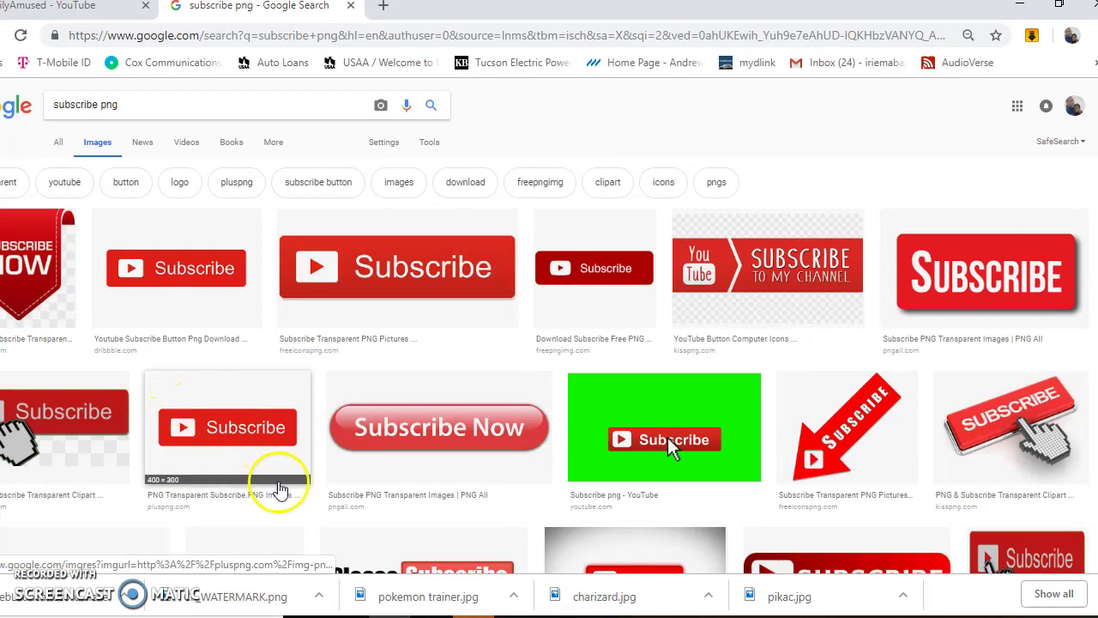
Step: Preview the Dribbble YouTube Subscribe button image and check the options for saving it
click(232, 273)
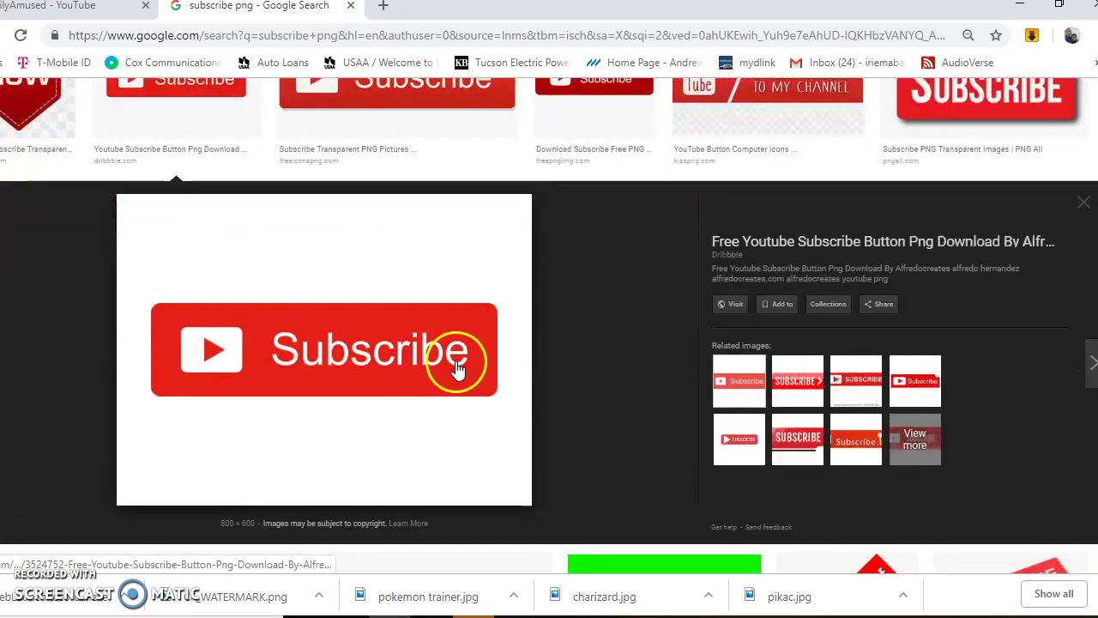
right_click(359, 352)
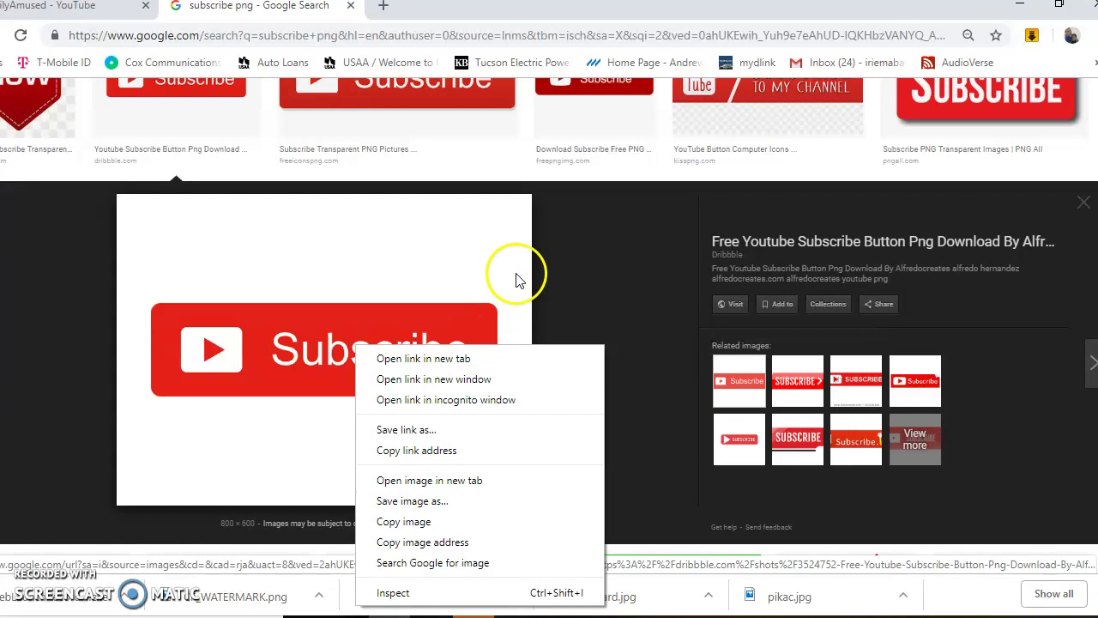
click(590, 247)
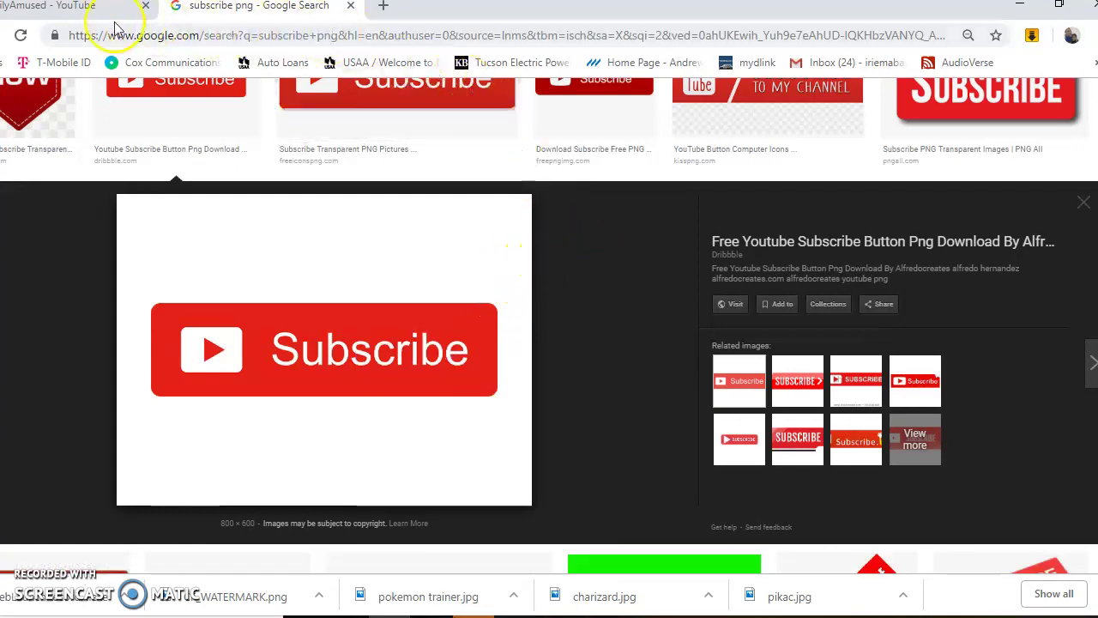
Step: Open the channel's Branding page through the other settings of YouTube Studio (beta)
click(79, 13)
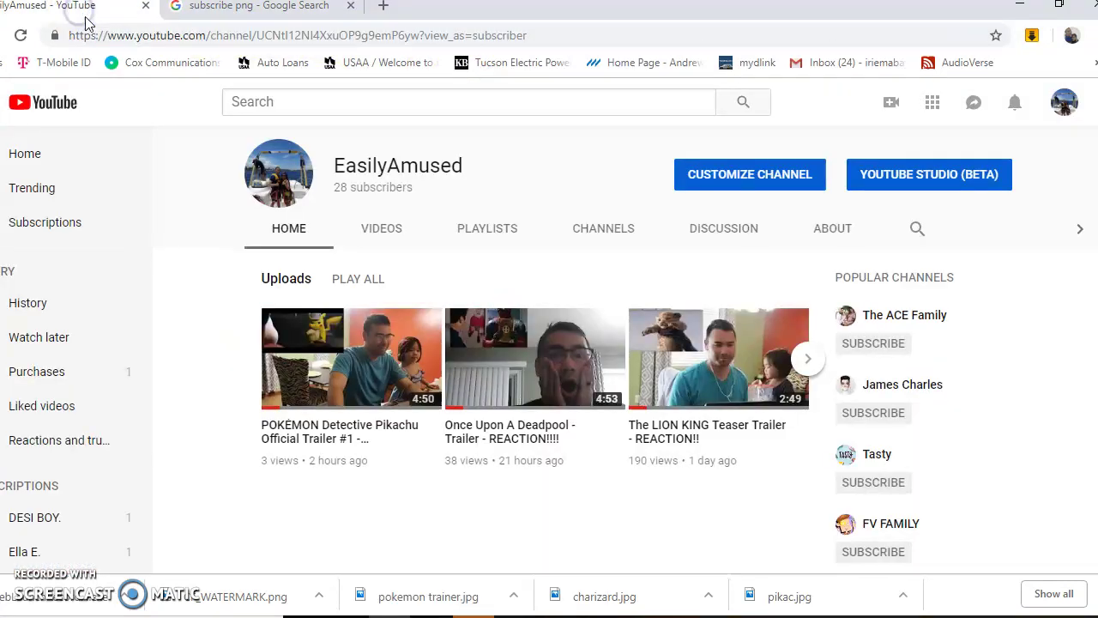
click(933, 178)
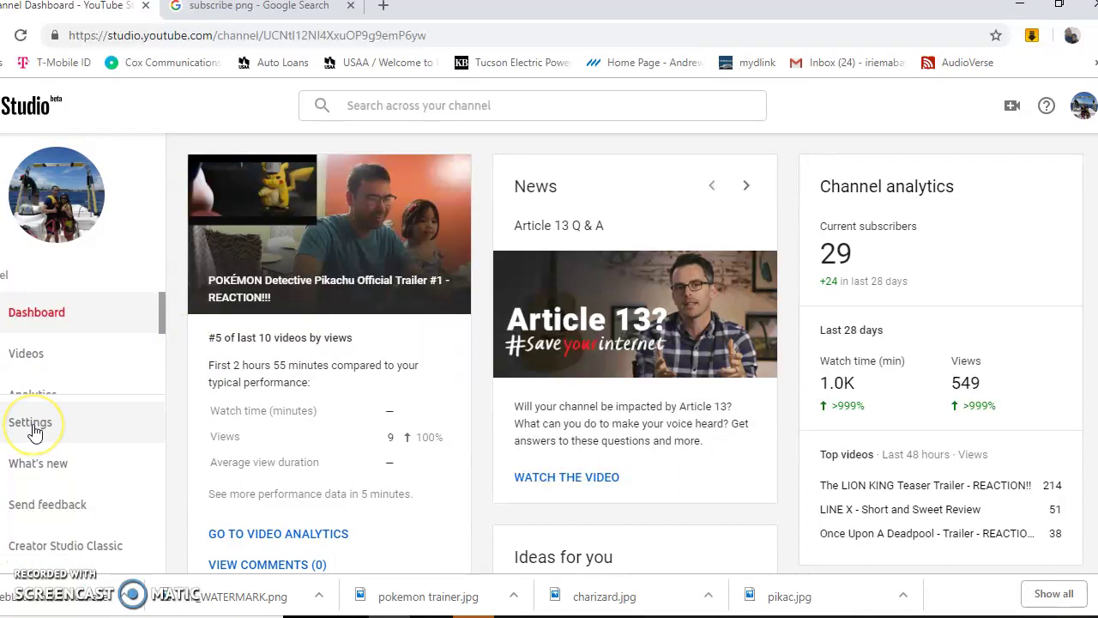
click(33, 424)
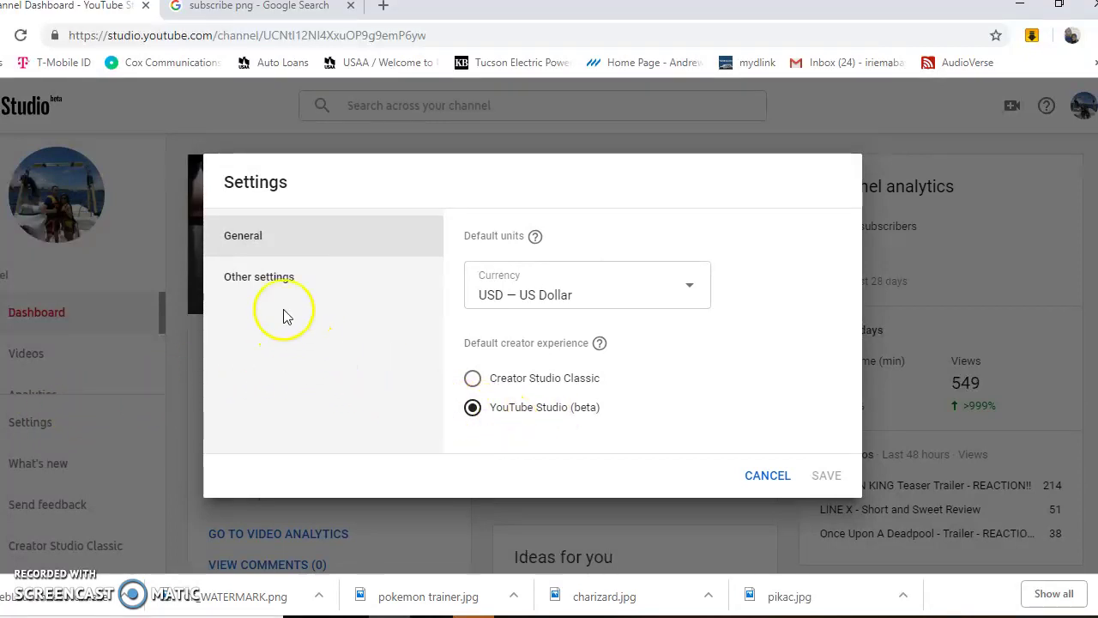
mouse_move(253, 289)
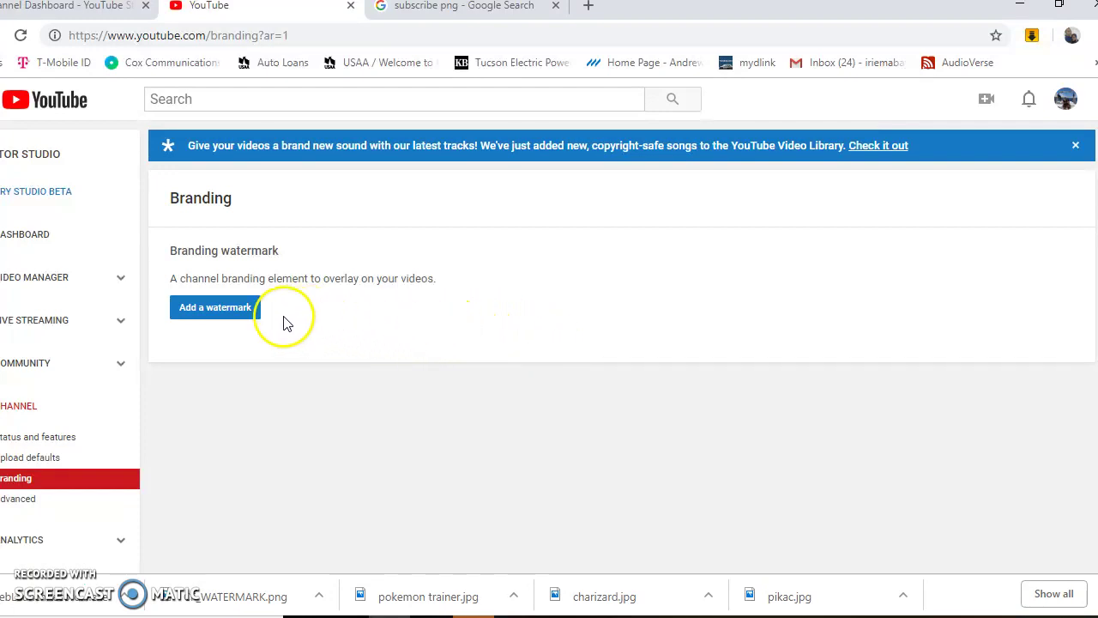
Step: Upload CF_WATERMARK.png from the Desktop as the channel's branding watermark and save it
click(216, 309)
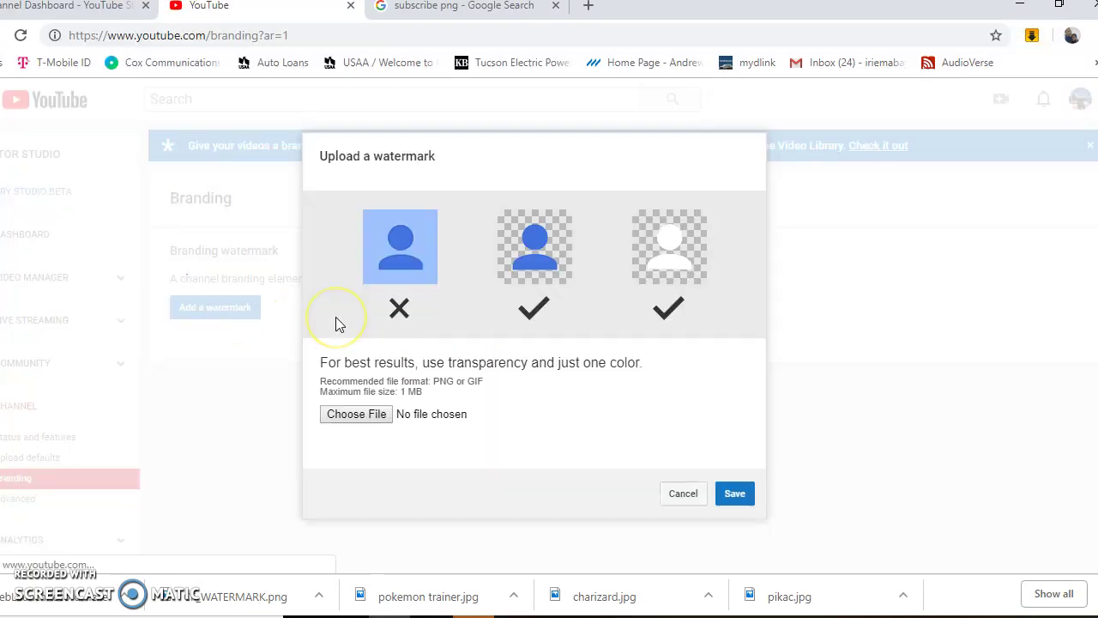
click(361, 415)
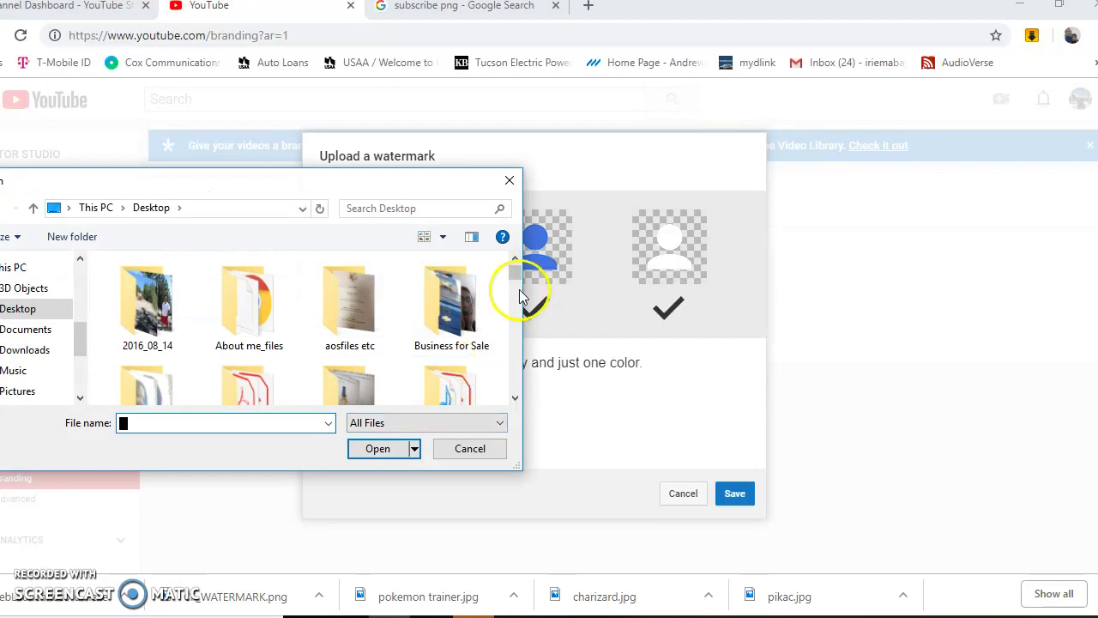
drag(516, 283, 509, 319)
click(147, 350)
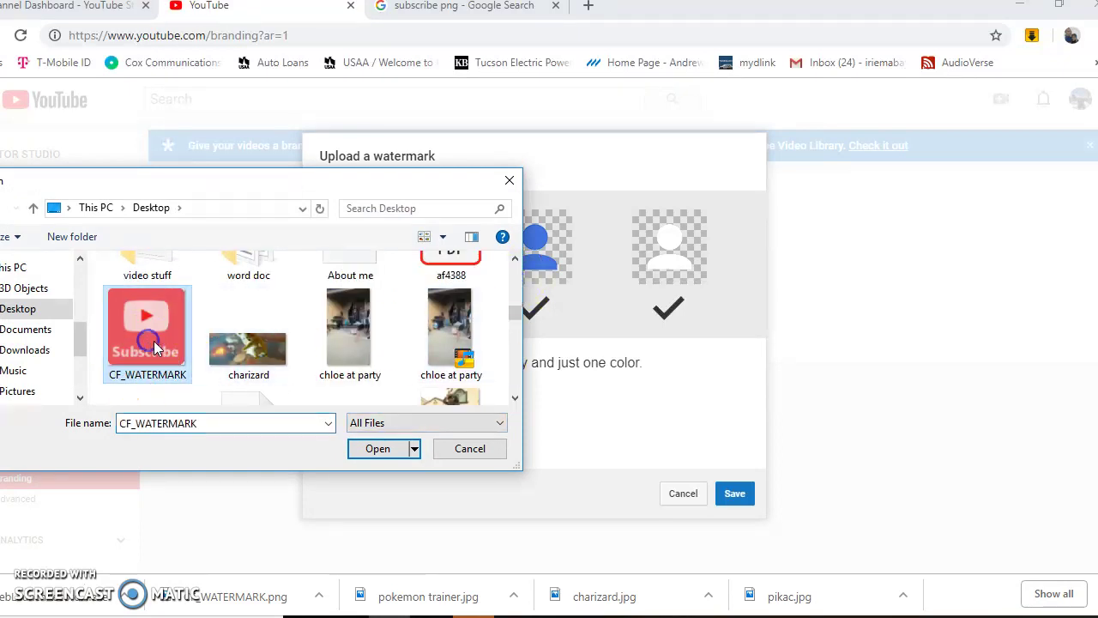
click(357, 455)
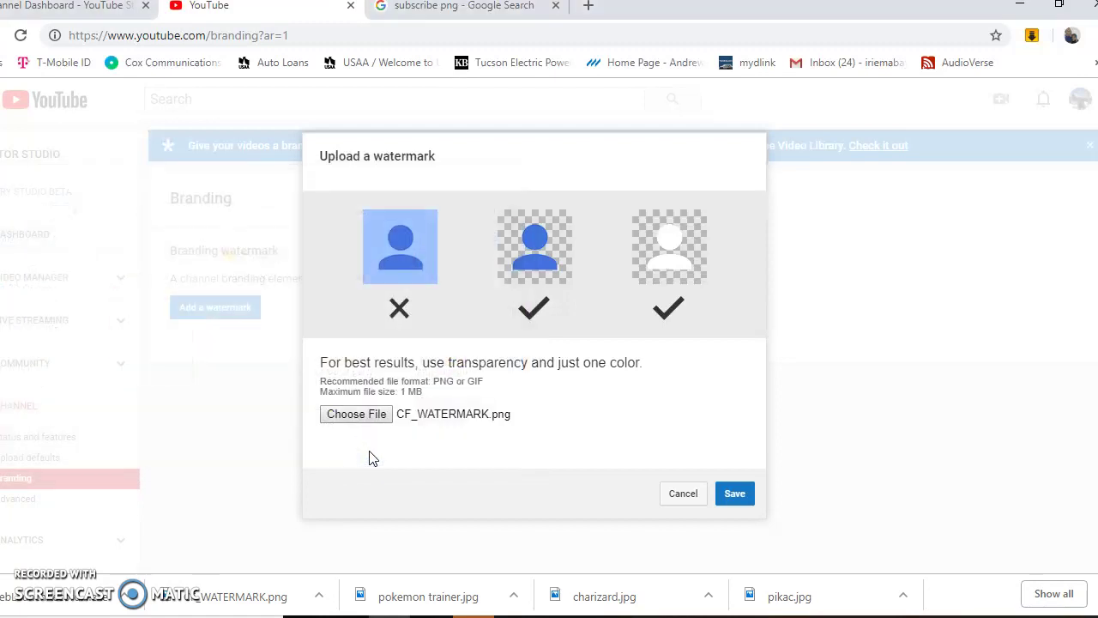
click(736, 499)
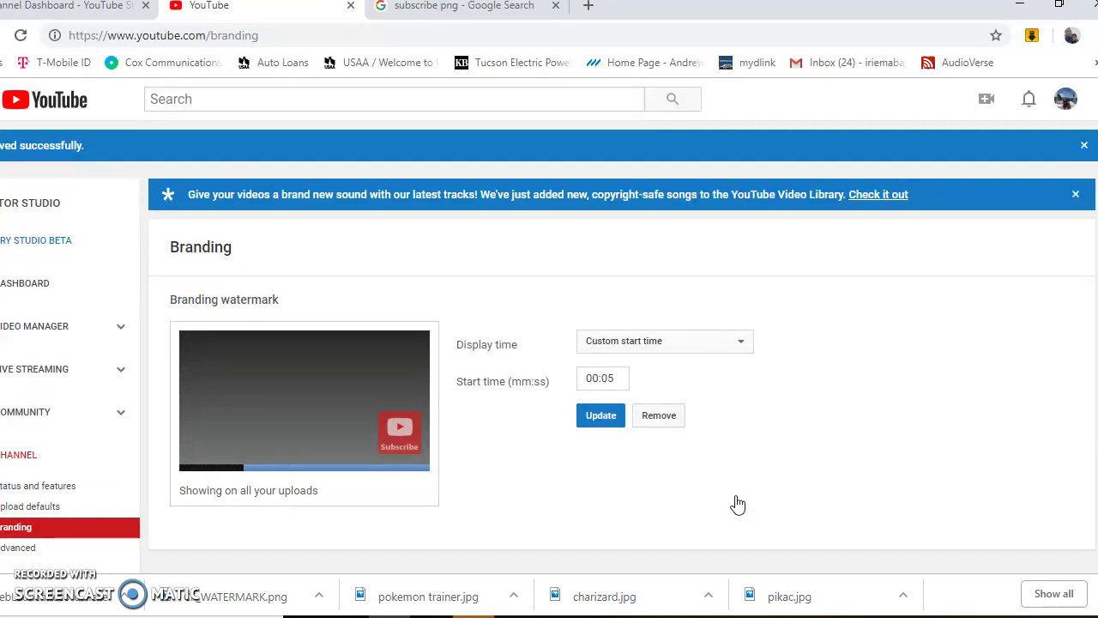
Step: Set the watermark's display time to End of video and update the branding
click(711, 345)
click(639, 368)
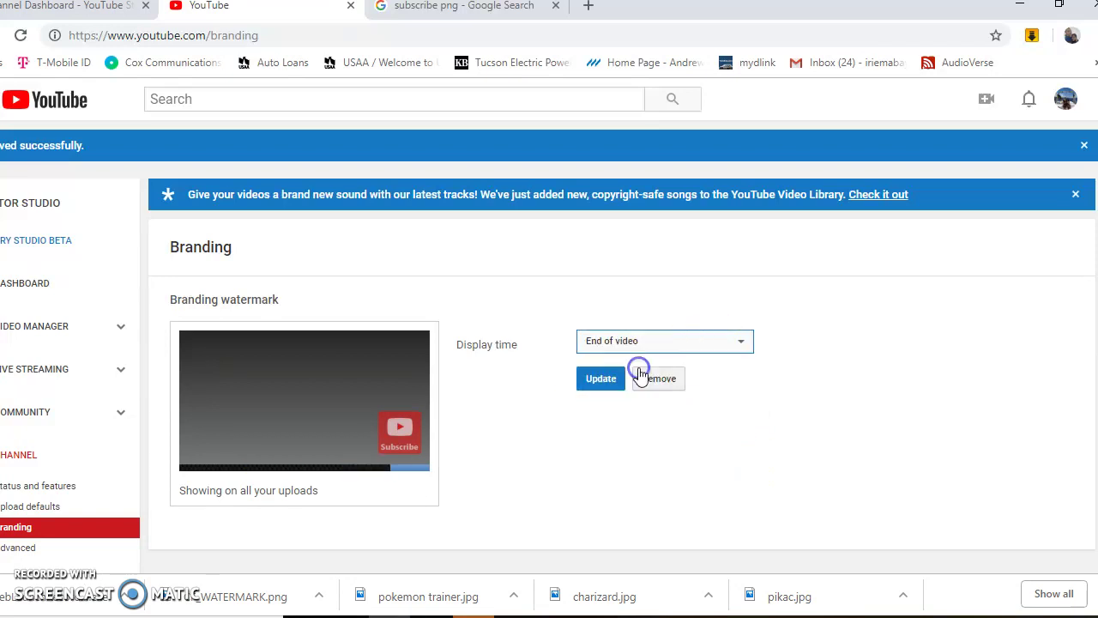
click(604, 380)
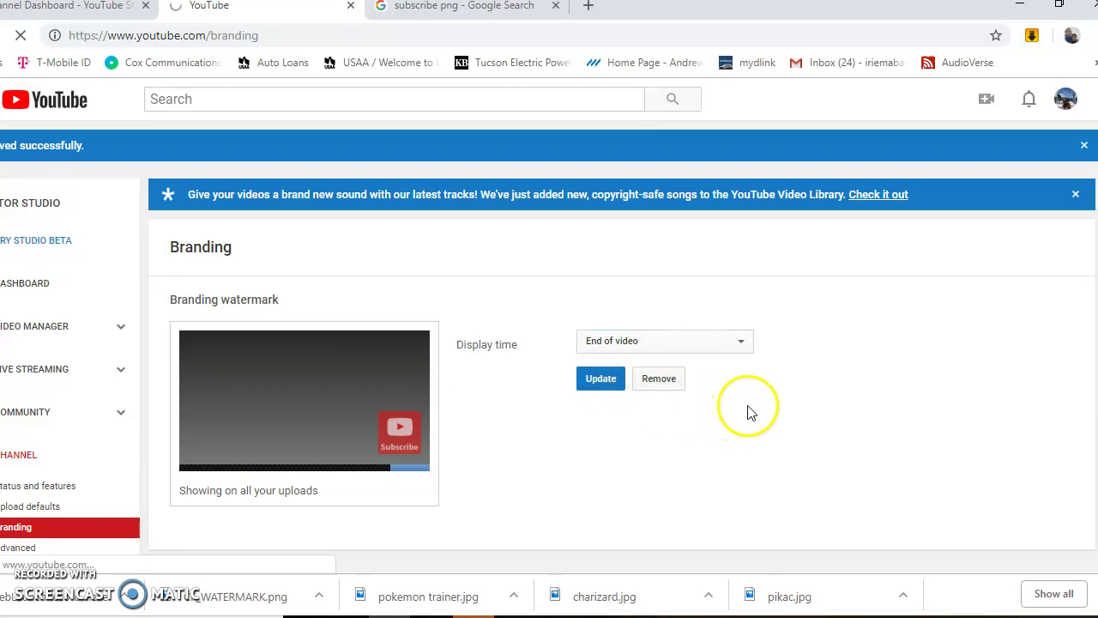
Step: Switch the watermark's display time to Custom start time at 00:05 and apply the update
click(716, 343)
click(620, 393)
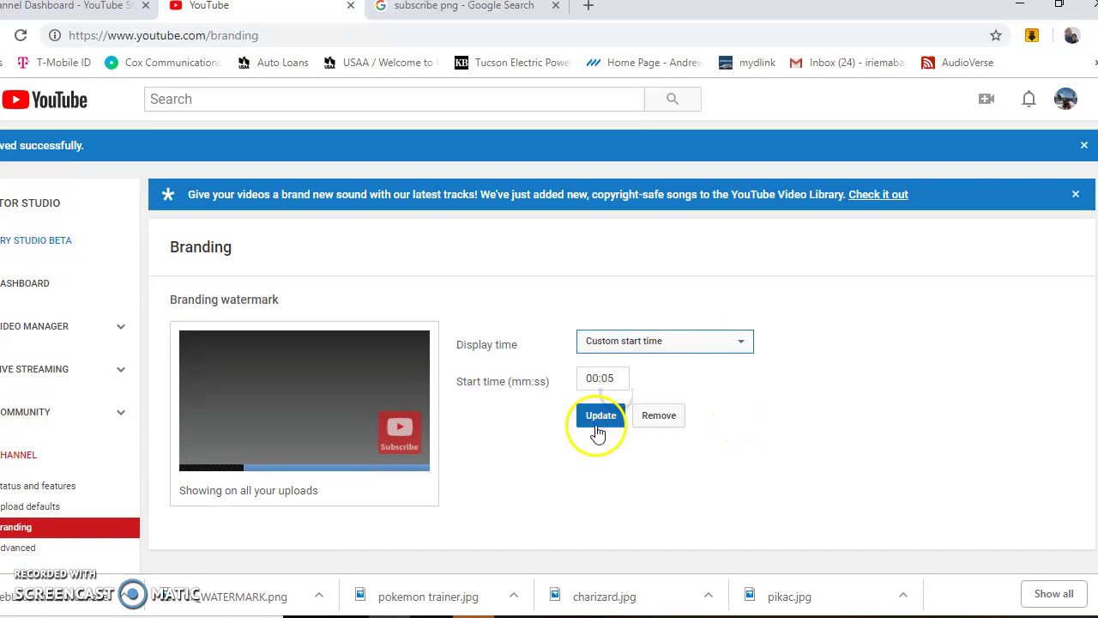
click(601, 419)
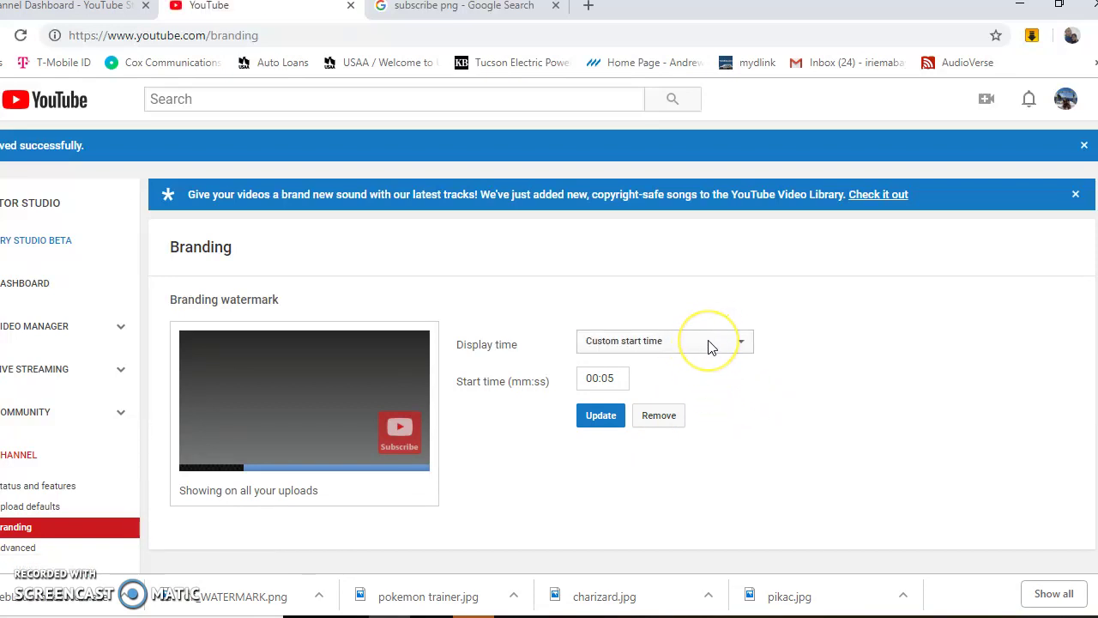
Step: Set the watermark to display for the Entire video and update the branding settings
click(709, 344)
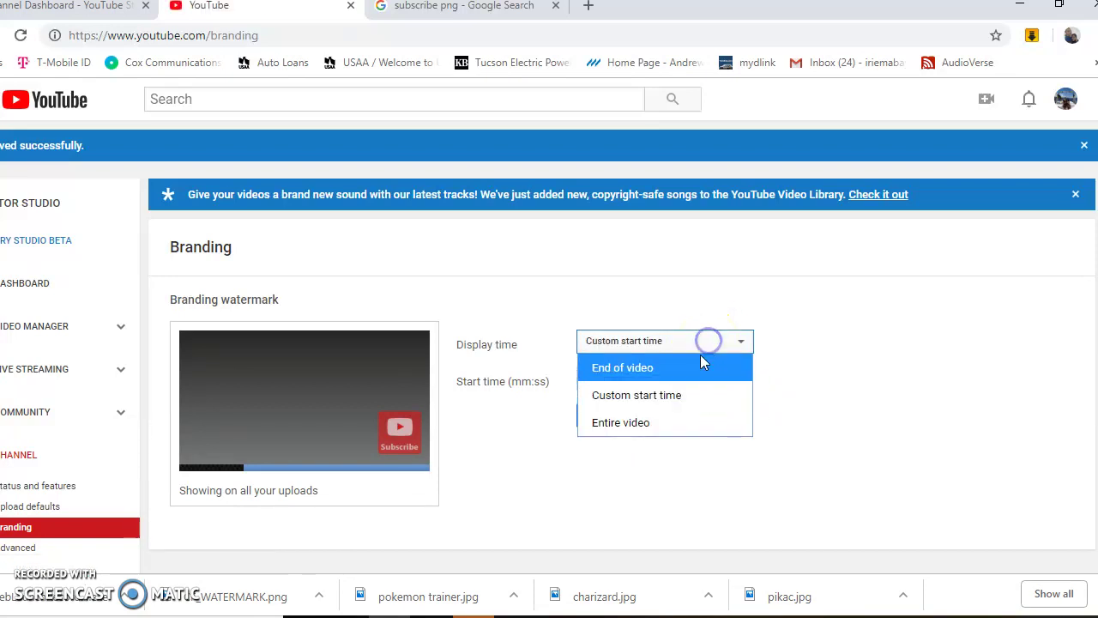
click(642, 424)
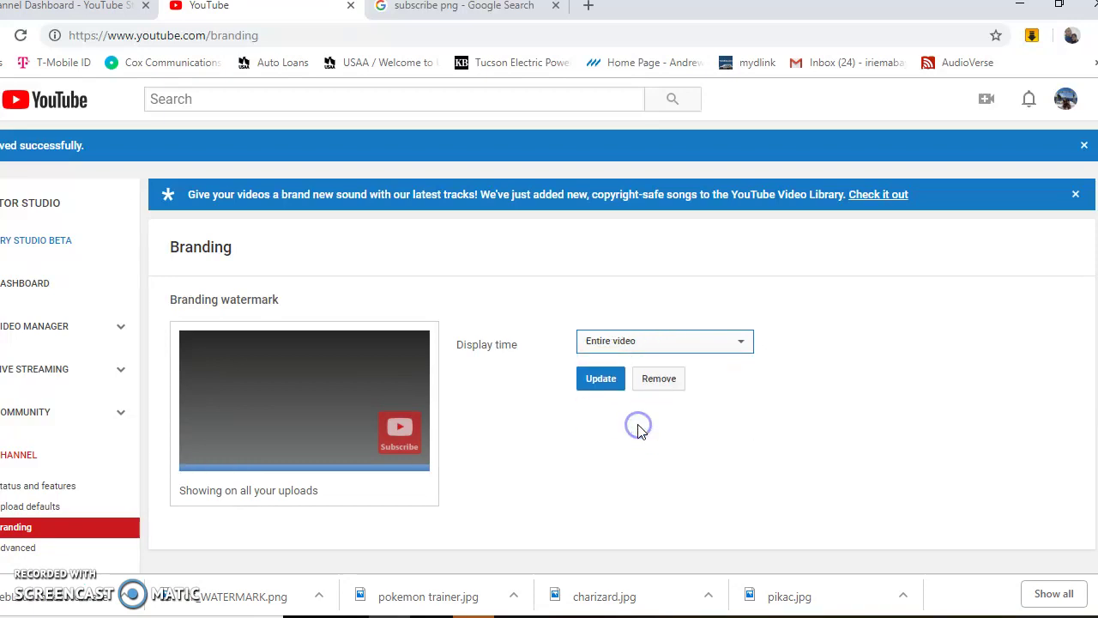
click(602, 382)
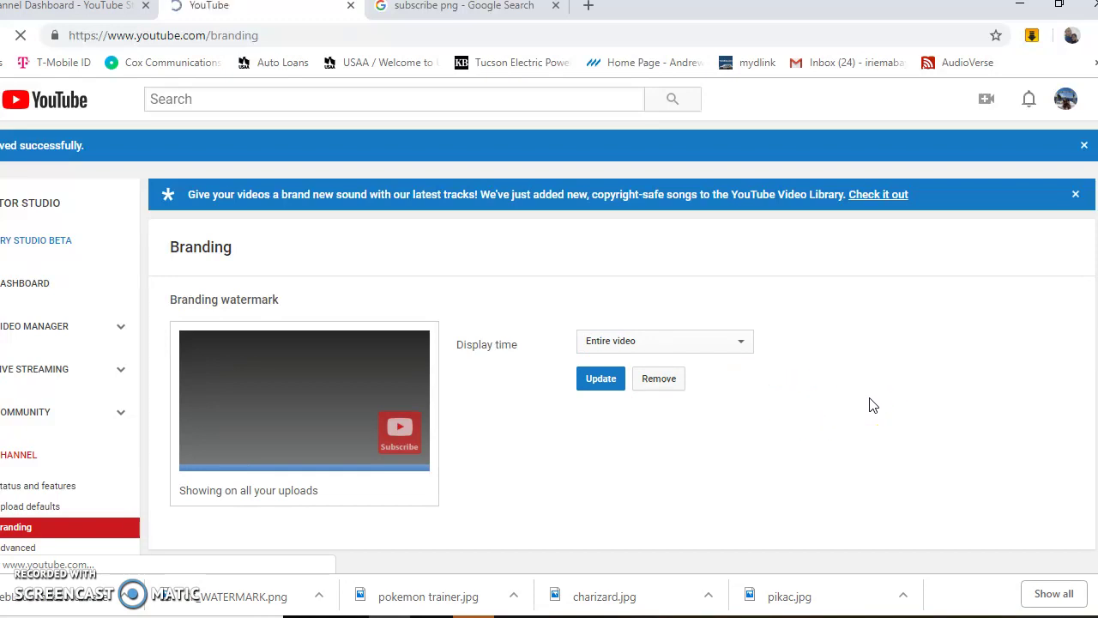
Step: Open the video "The LION KING Teaser Trailer - REACTION!!" from the channel page and check the Subscribe watermark on it
click(54, 158)
click(197, 350)
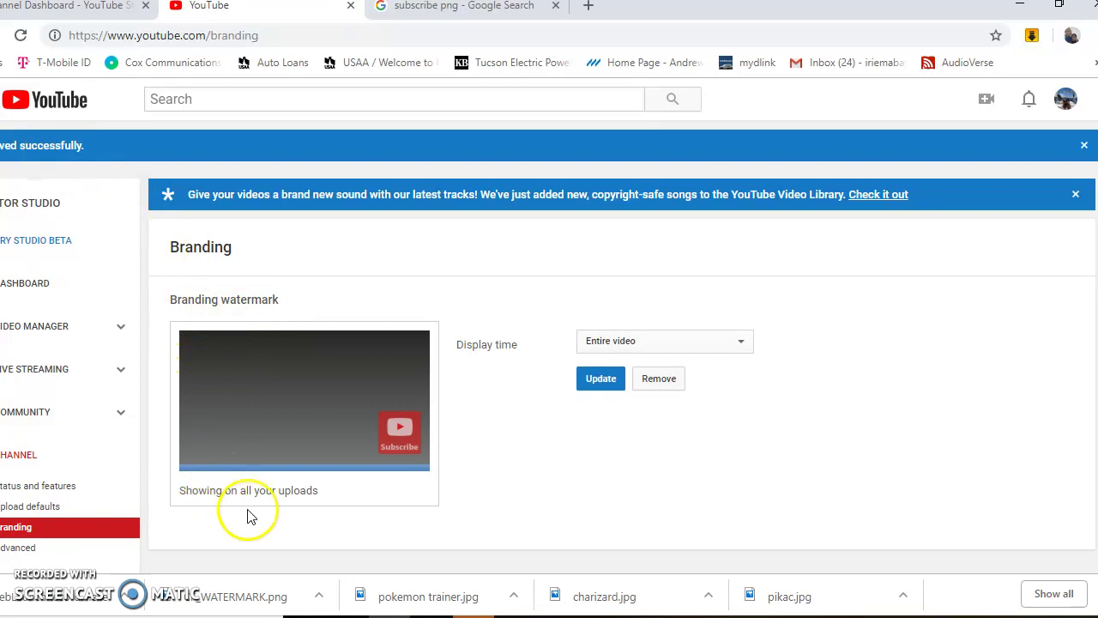
click(90, 245)
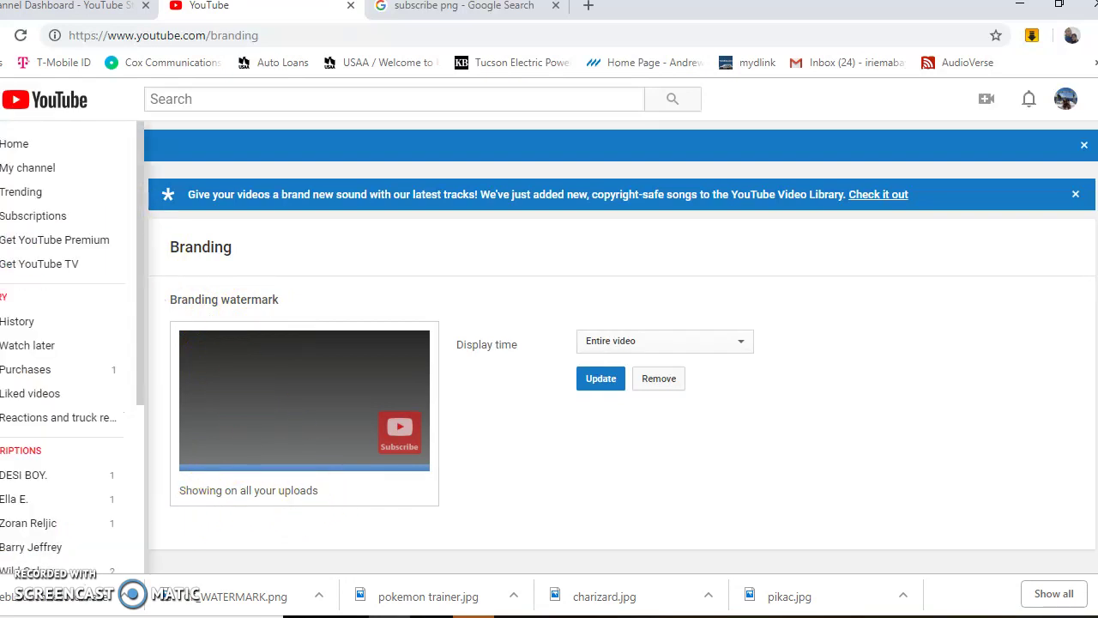
click(43, 177)
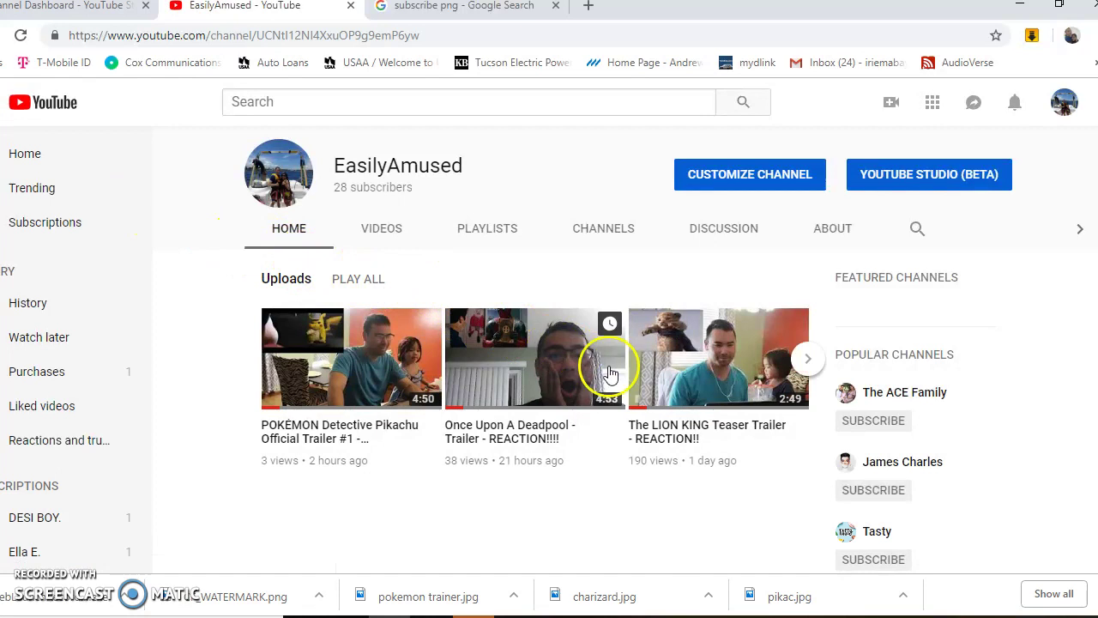
click(709, 386)
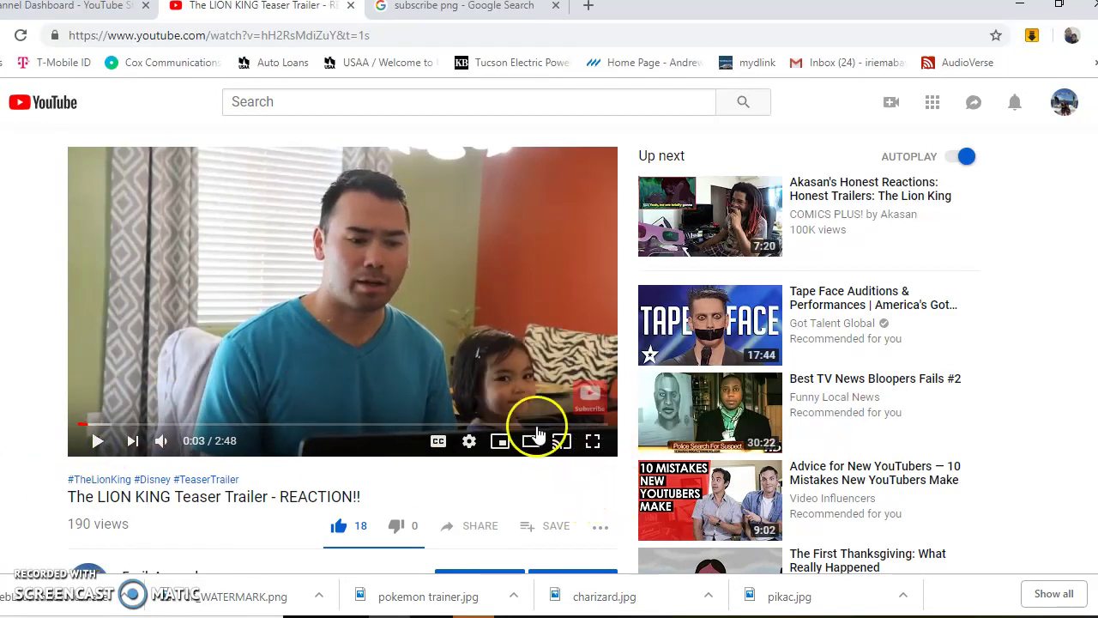
mouse_move(556, 378)
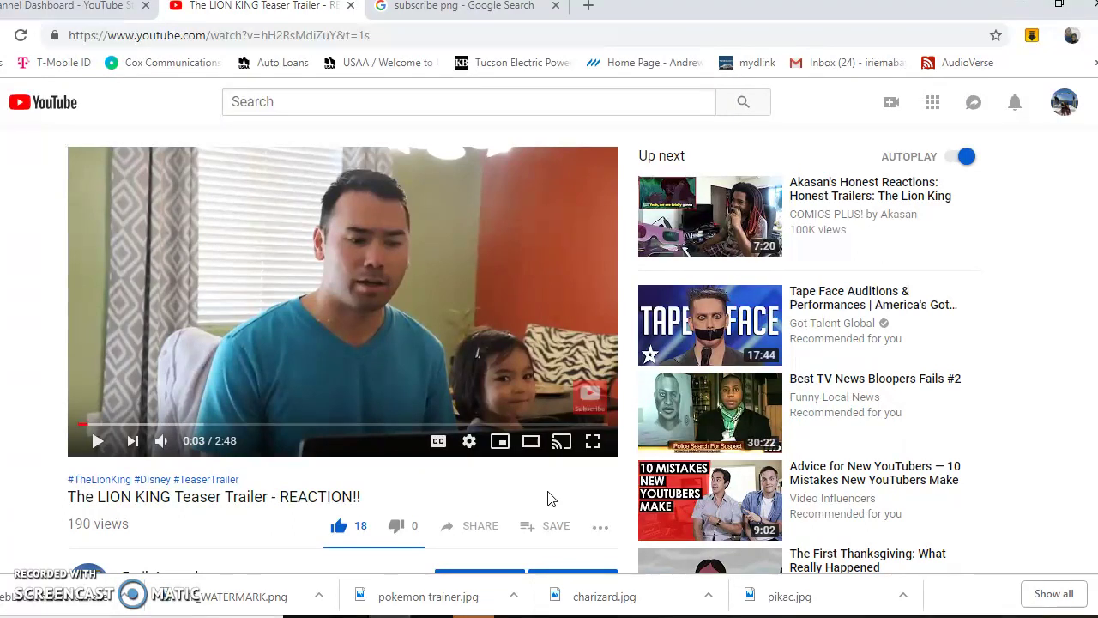
click(510, 498)
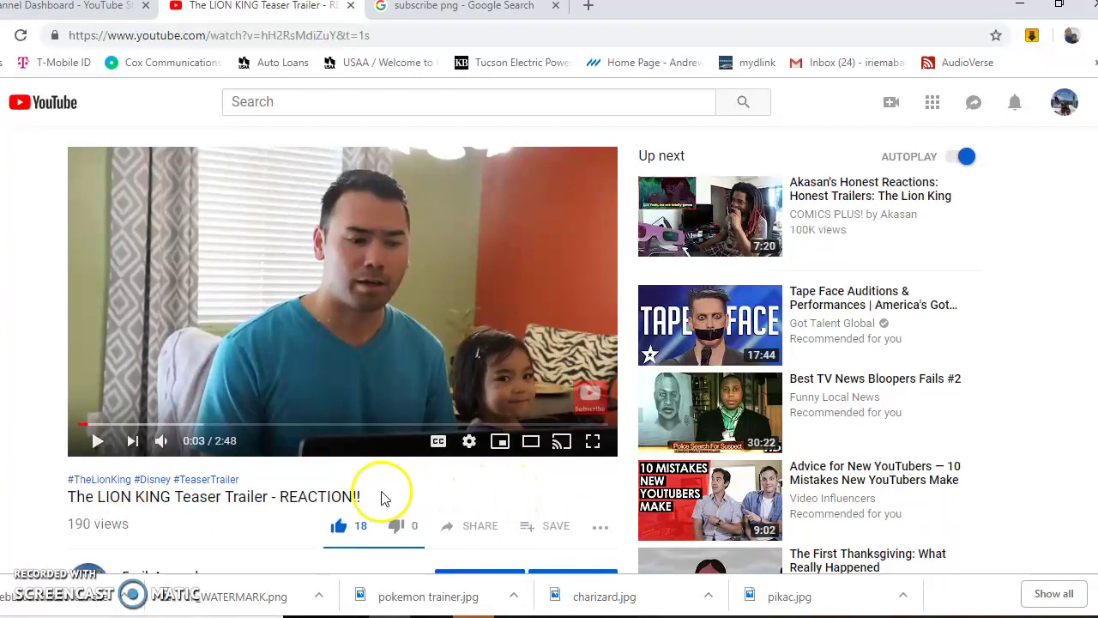